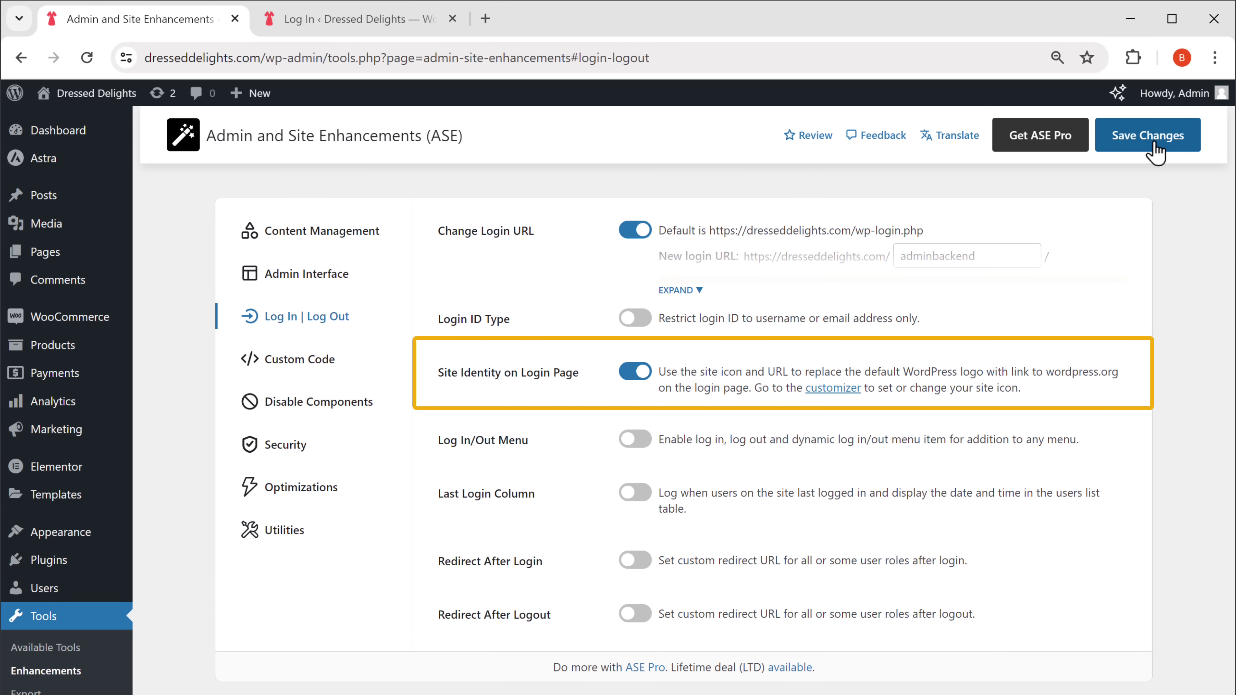
Reload the Dressed Delights login page to check the logo with Site Identity on Login Page enabled.
left_click(379, 24)
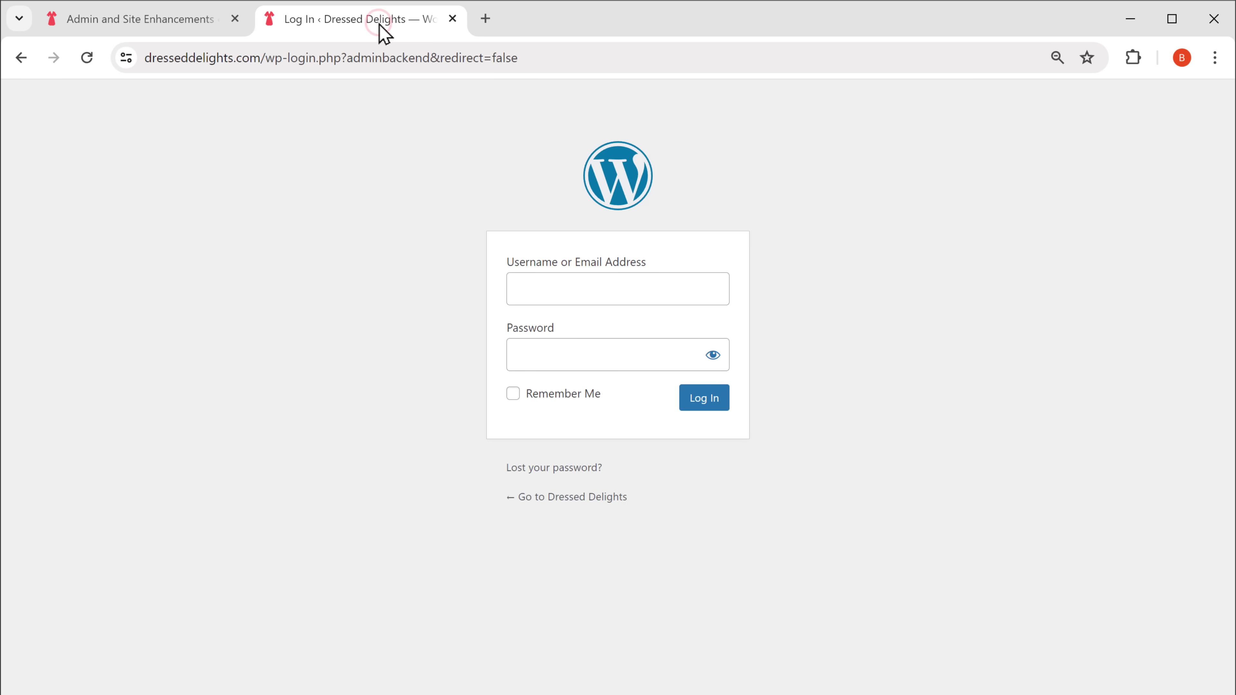
left_click(88, 59)
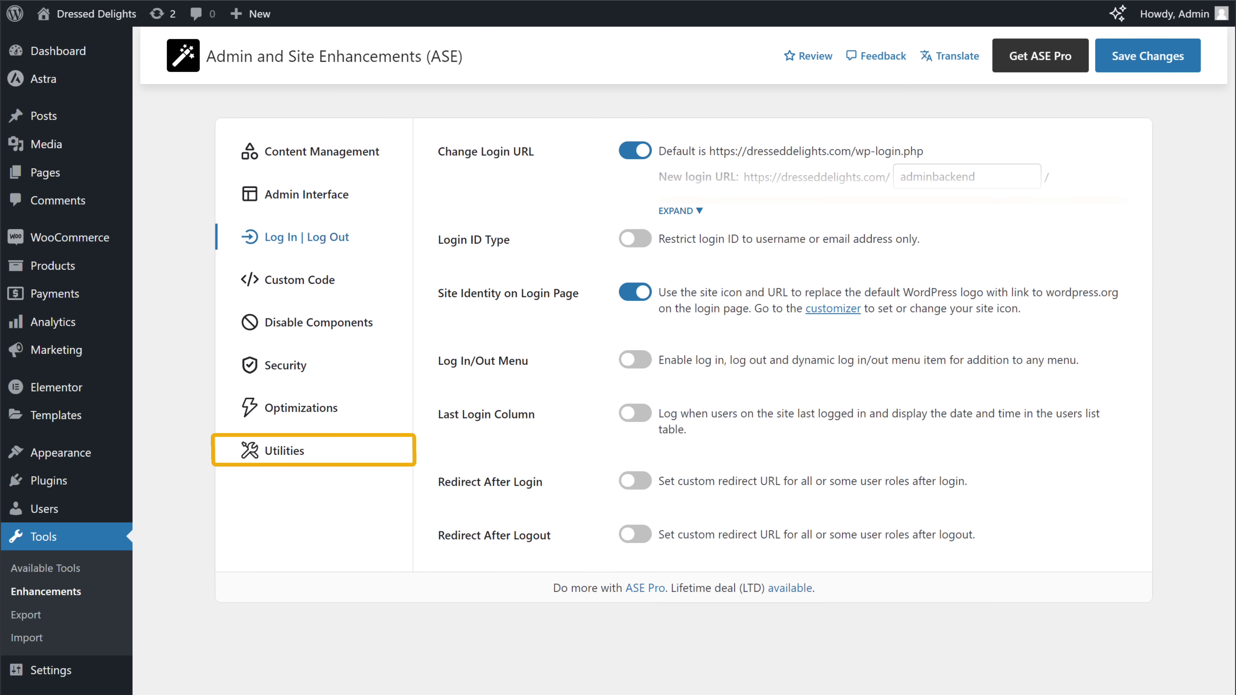
Enable Email Delivery in the ASE Utilities settings and expand its options.
left_click(293, 441)
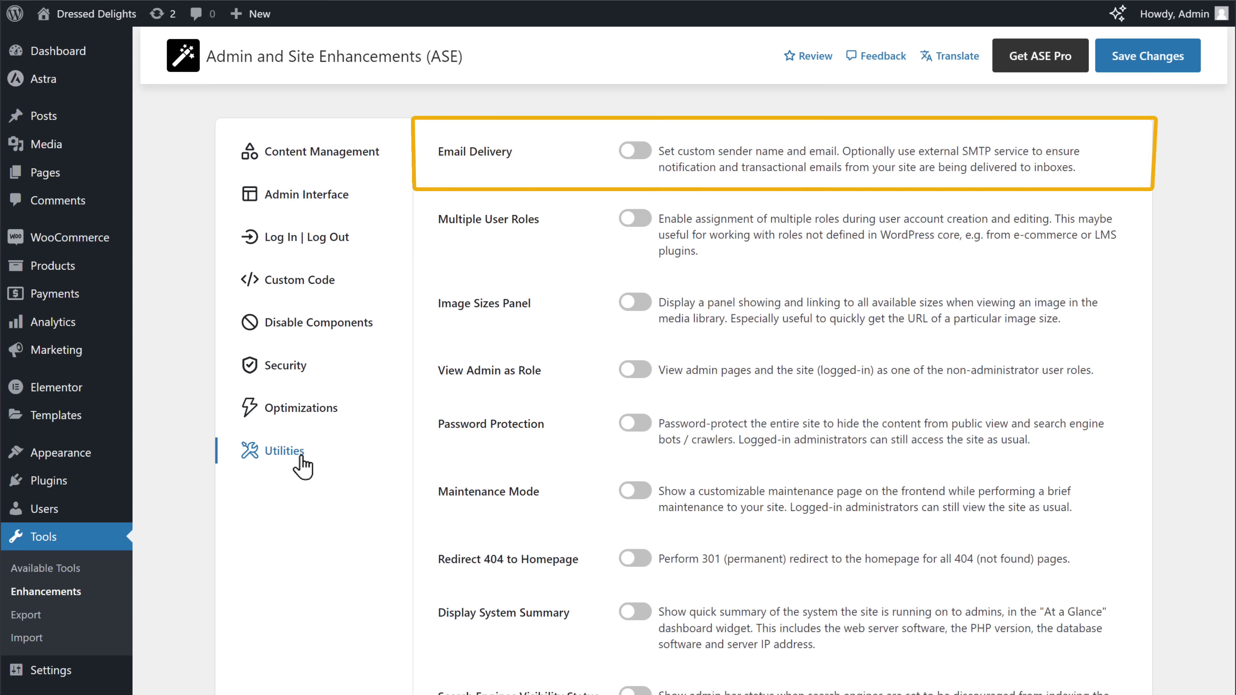
left_click(642, 149)
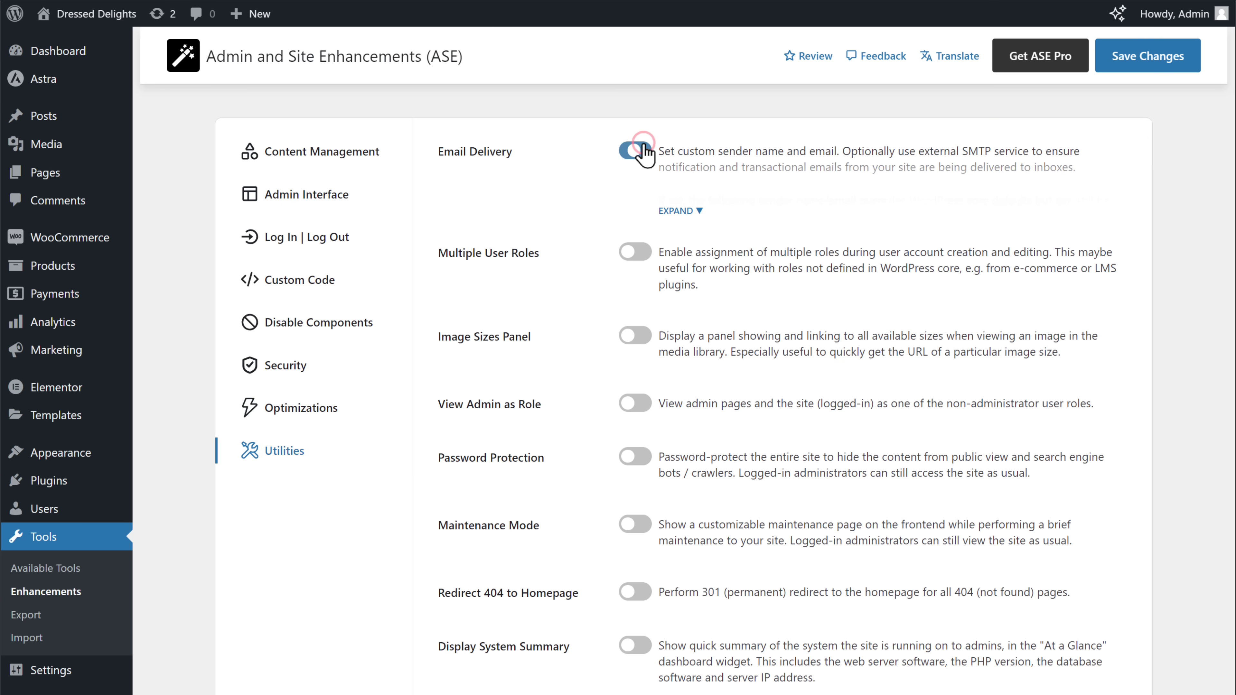
left_click(671, 212)
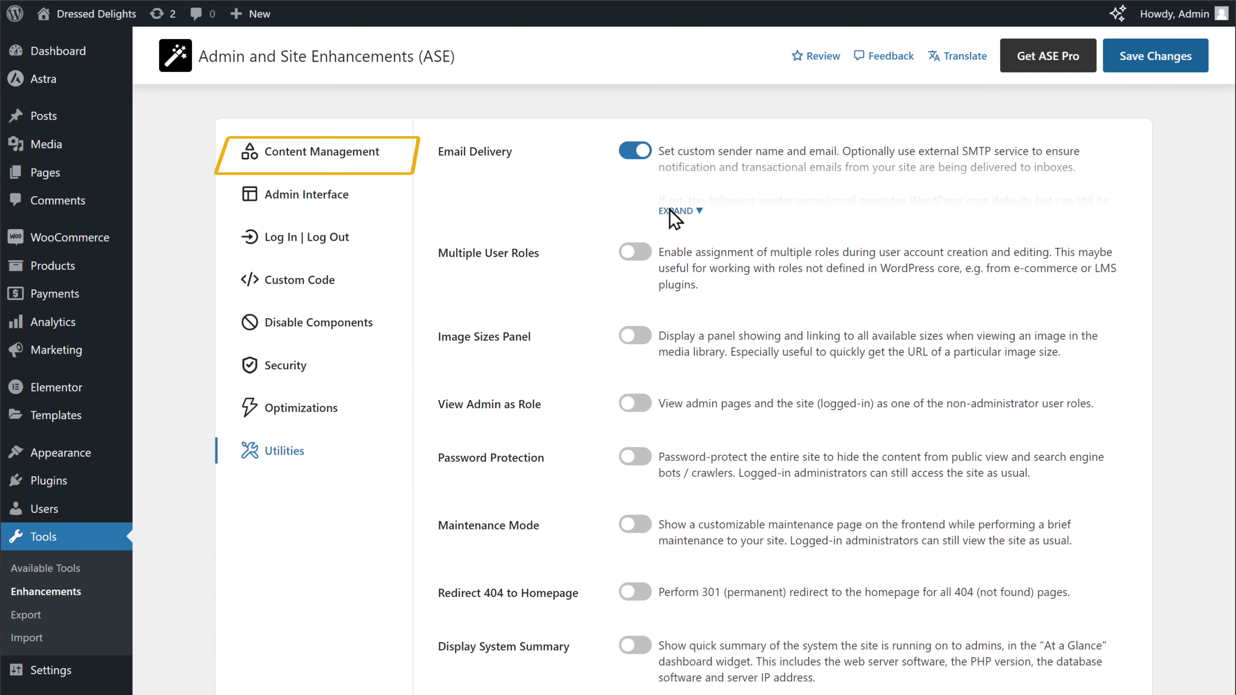
Enable Content Duplication in Content Management with redirection to the list view after duplication, and save the changes.
left_click(331, 157)
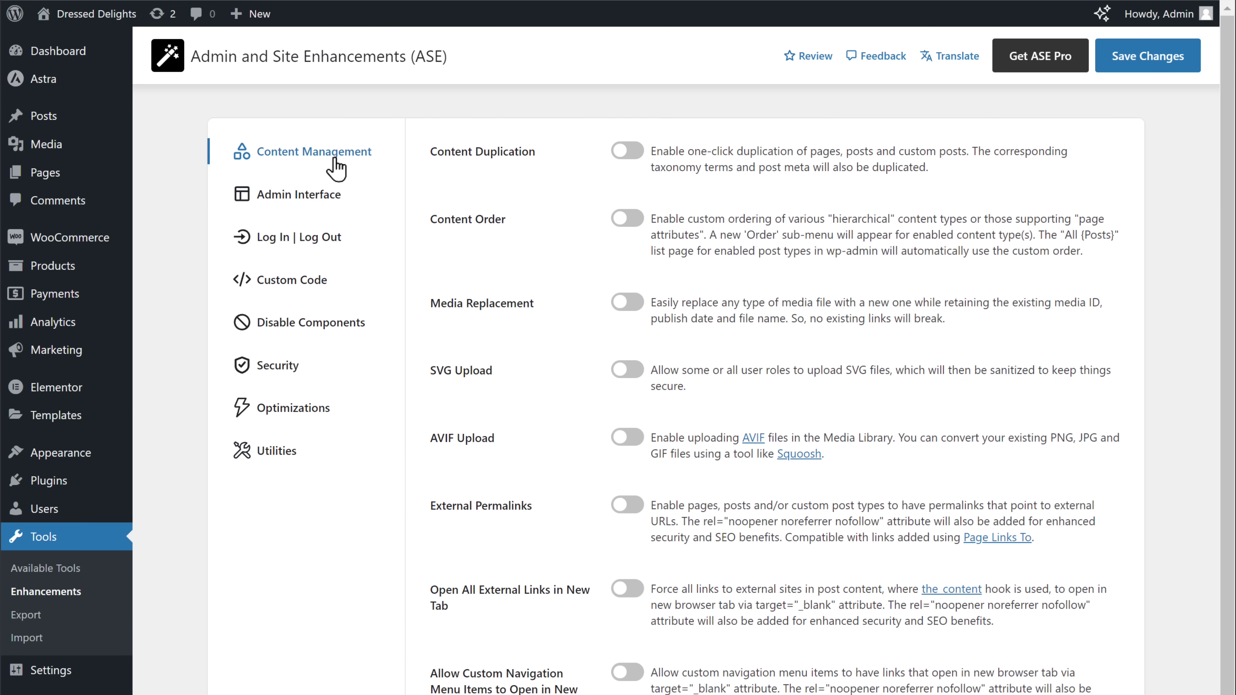
left_click(627, 151)
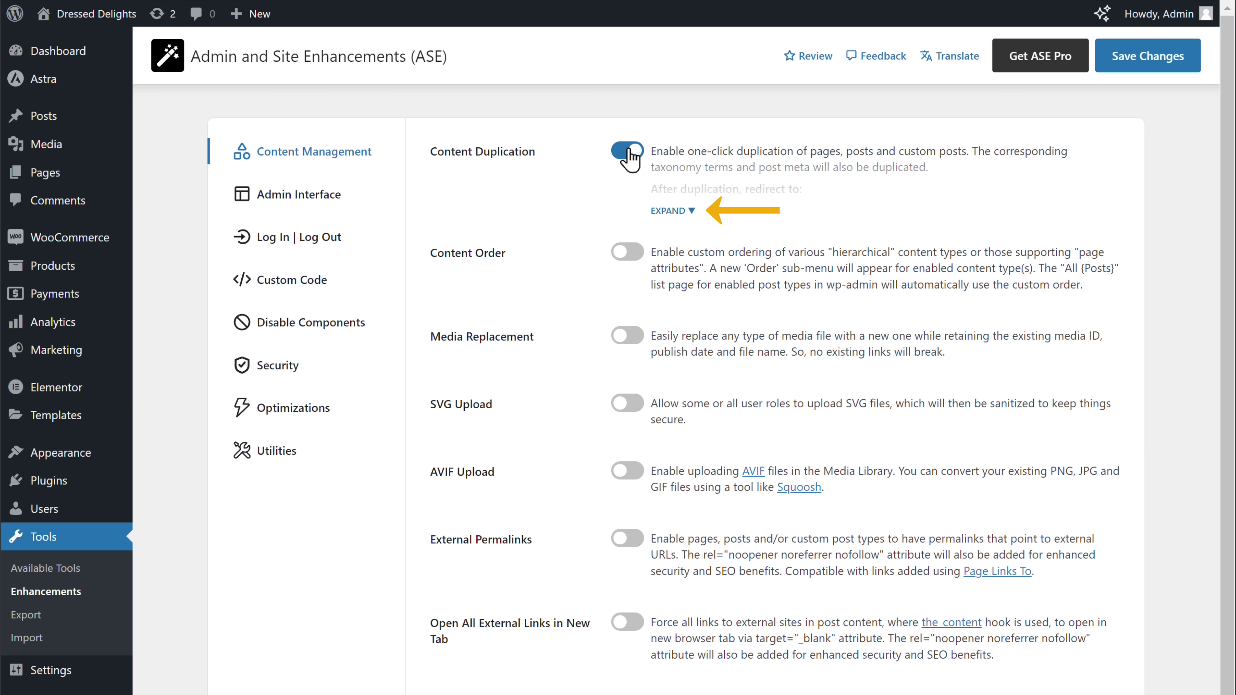
left_click(666, 211)
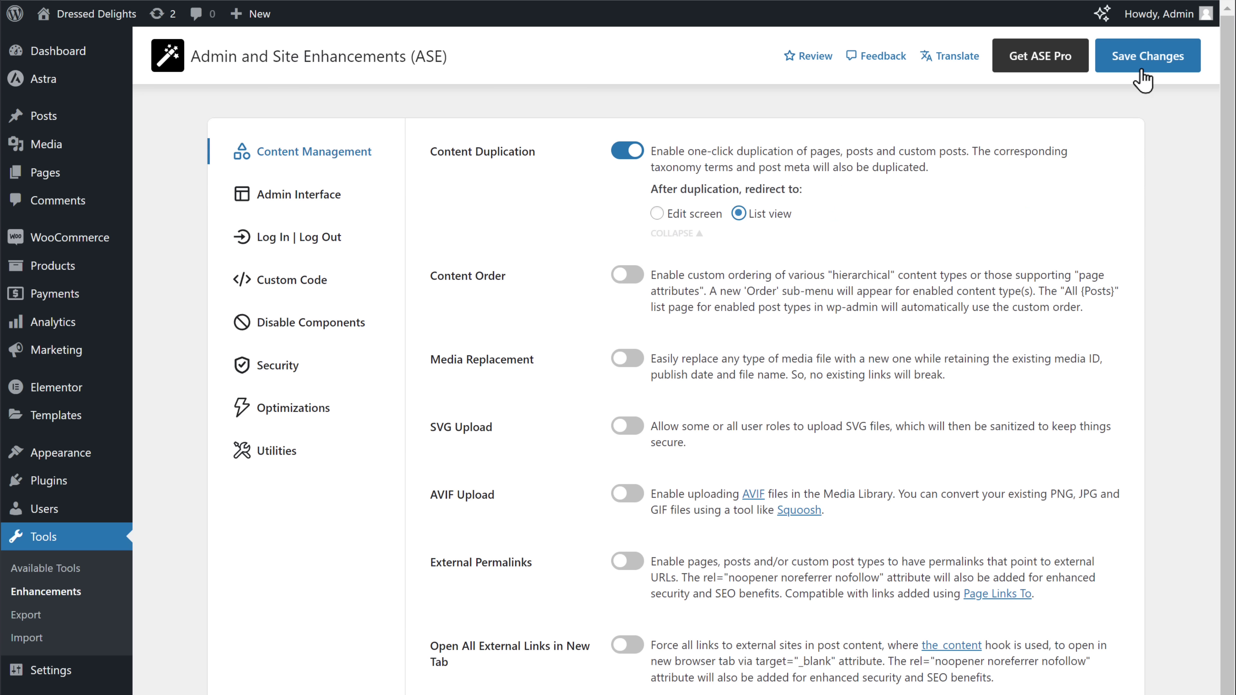
left_click(1161, 60)
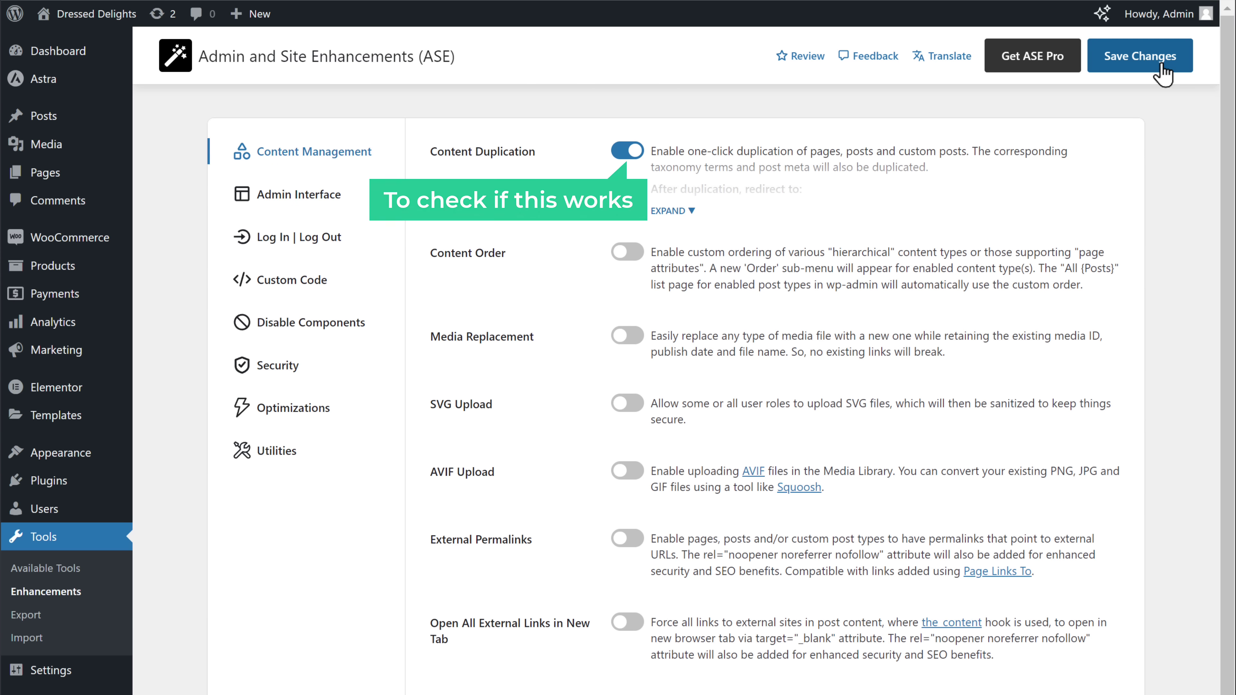
Duplicate the About page from the list of all pages.
mouse_move(55, 184)
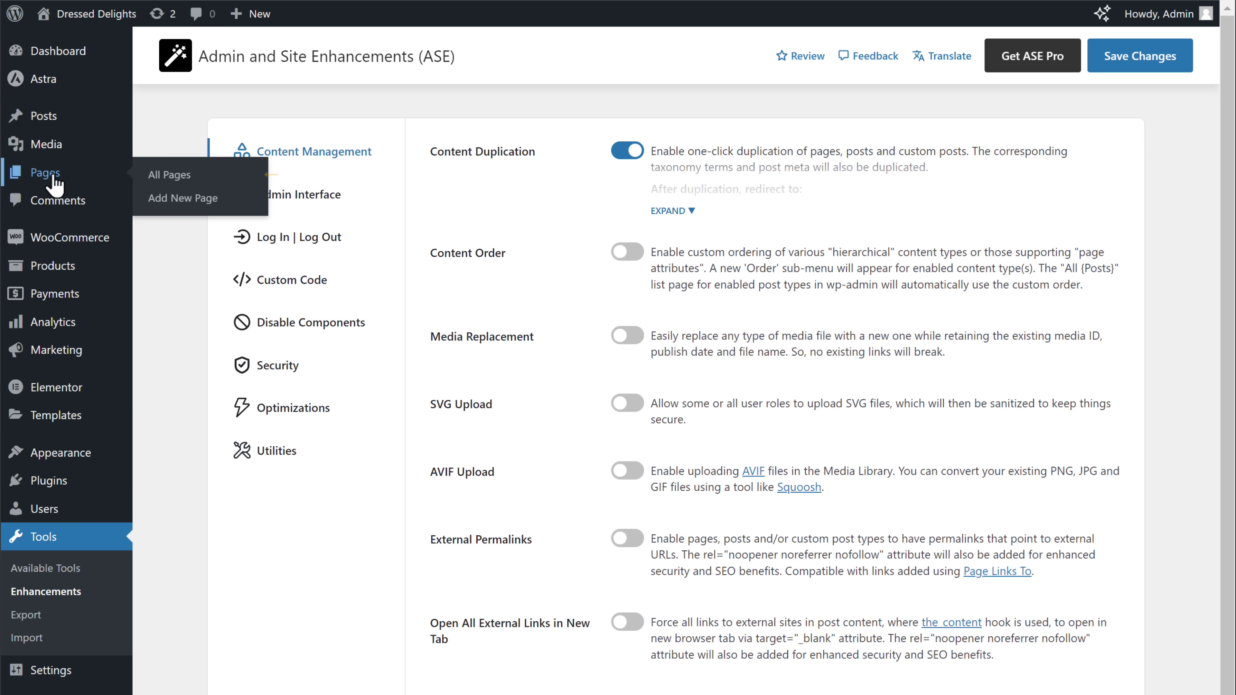
left_click(170, 176)
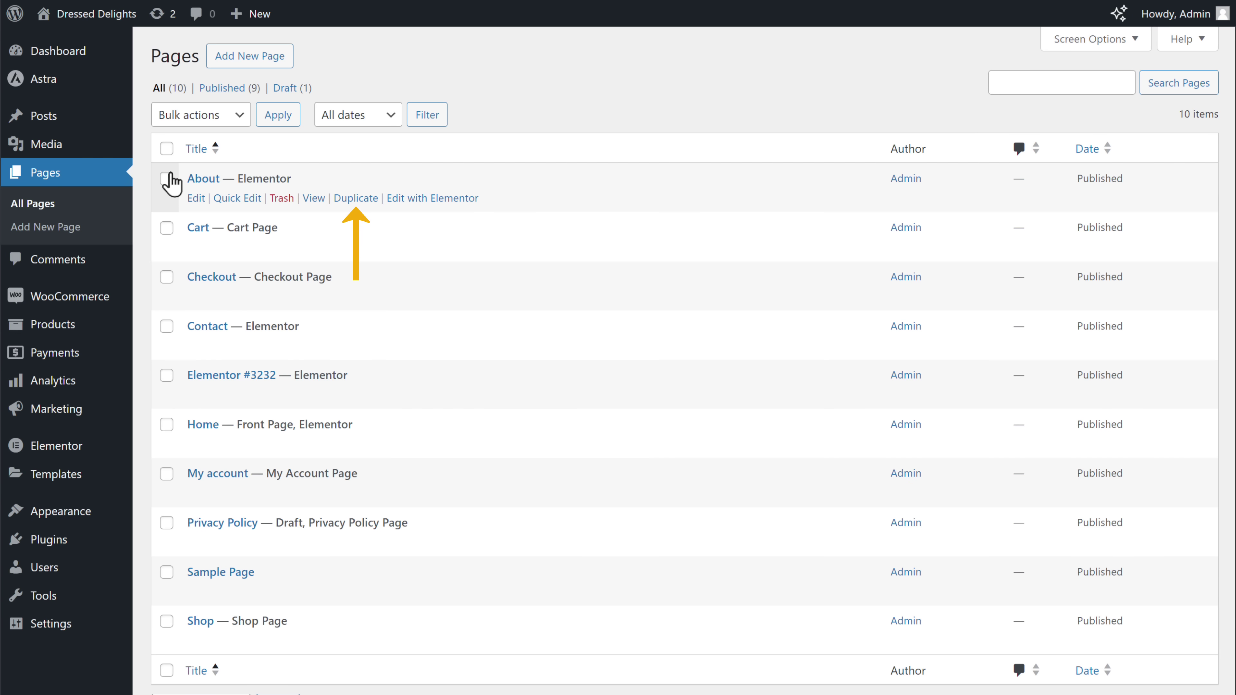
left_click(357, 199)
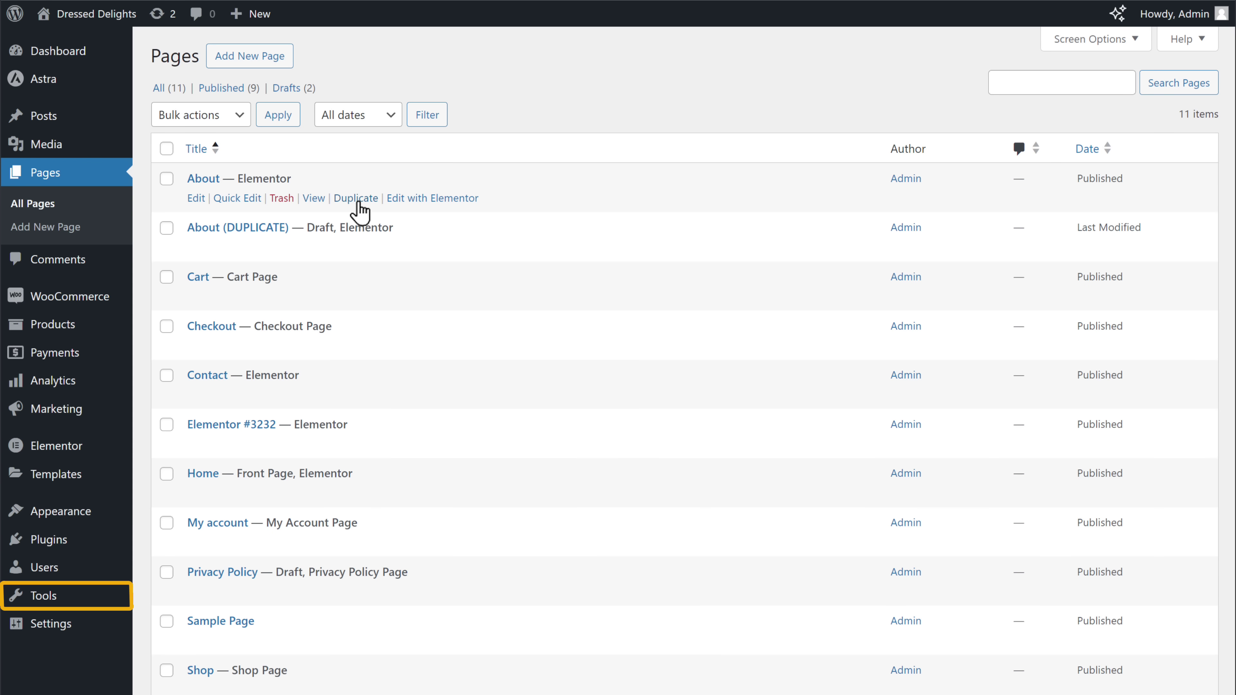
Return to the ASE Enhancements settings, enable Maintenance Mode under Utilities with its options expanded, and save the changes.
mouse_move(74, 604)
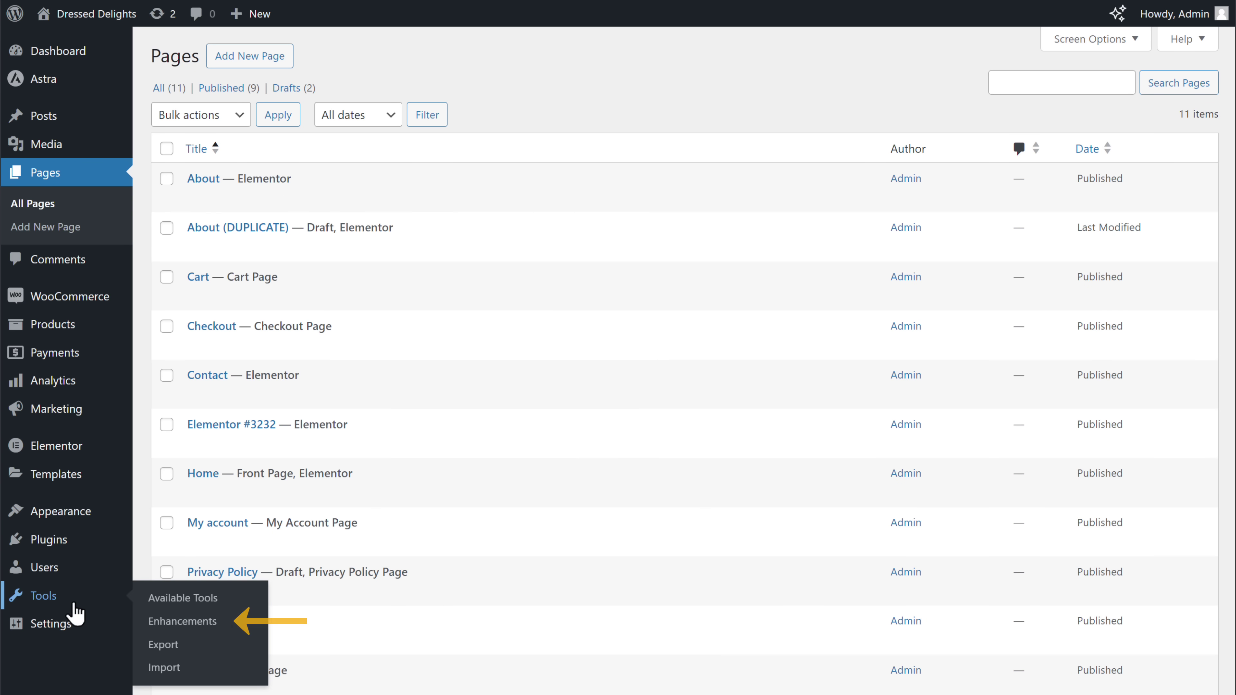
left_click(183, 621)
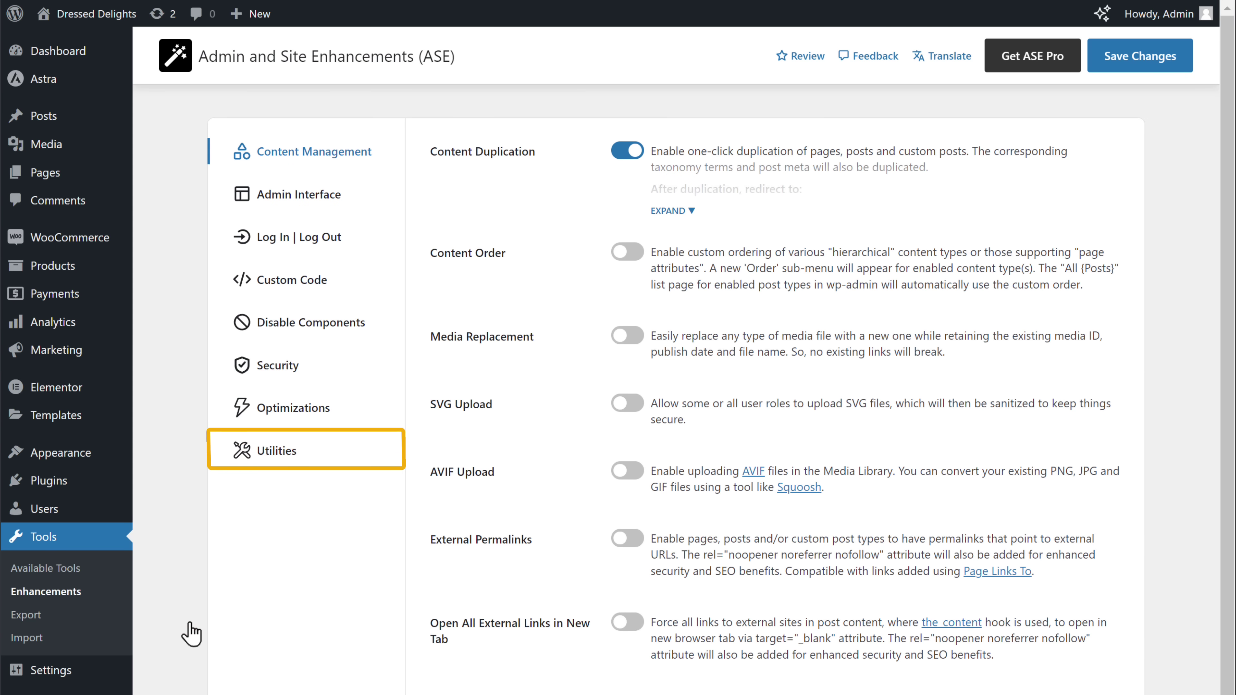
left_click(276, 452)
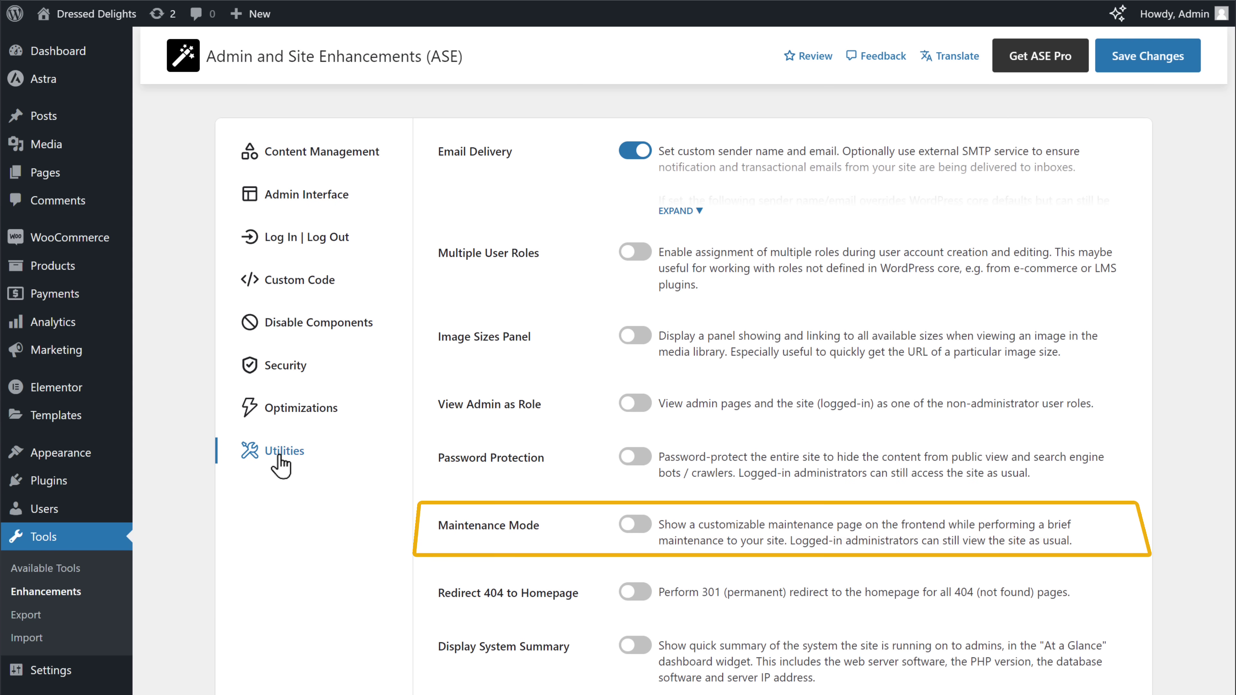
left_click(634, 527)
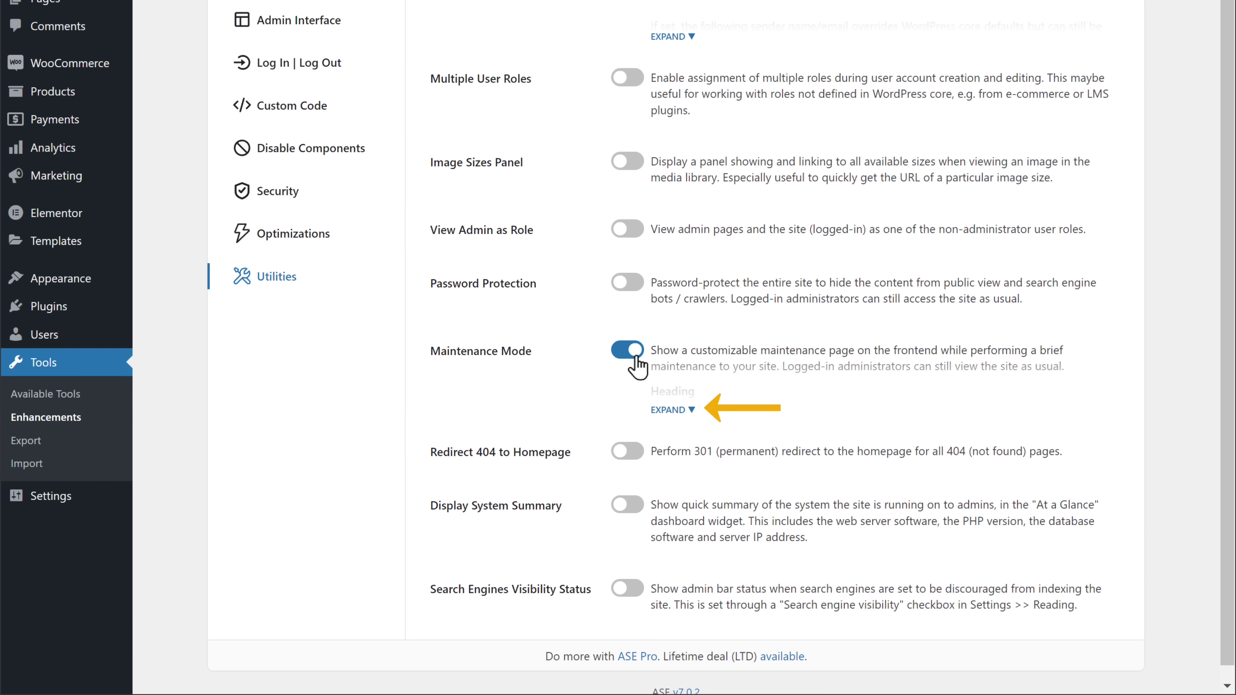
left_click(674, 411)
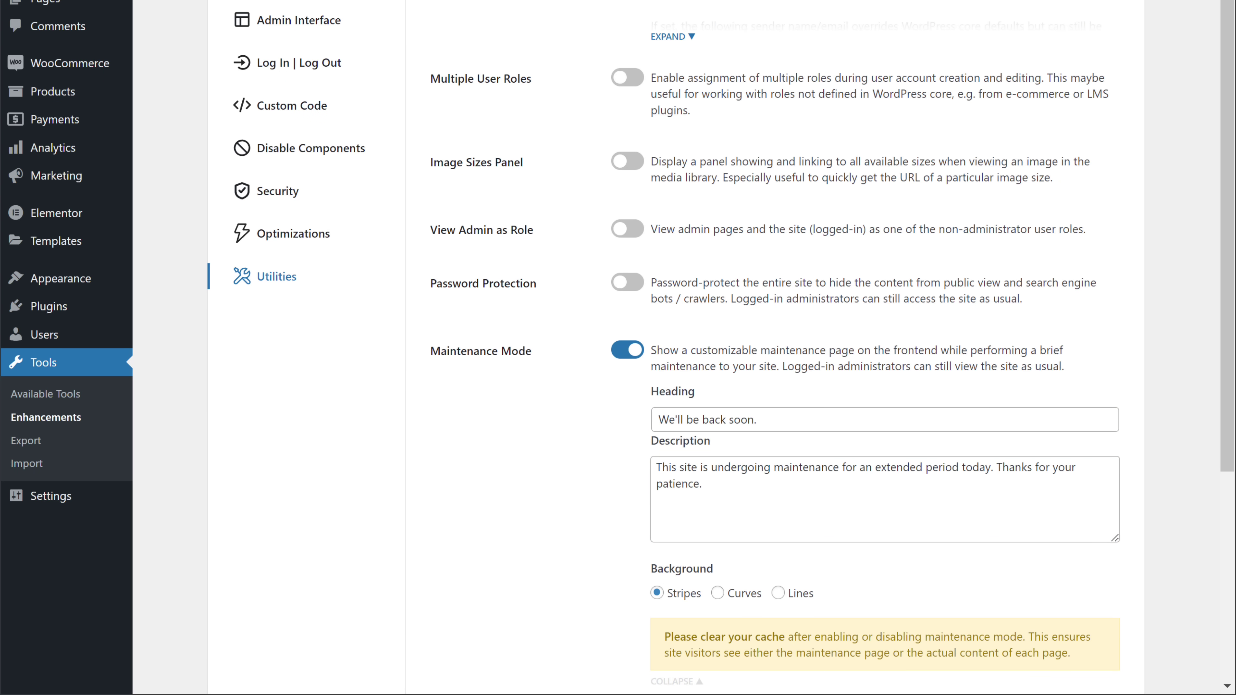
scroll(682, 348, "up", 4)
left_click(1146, 75)
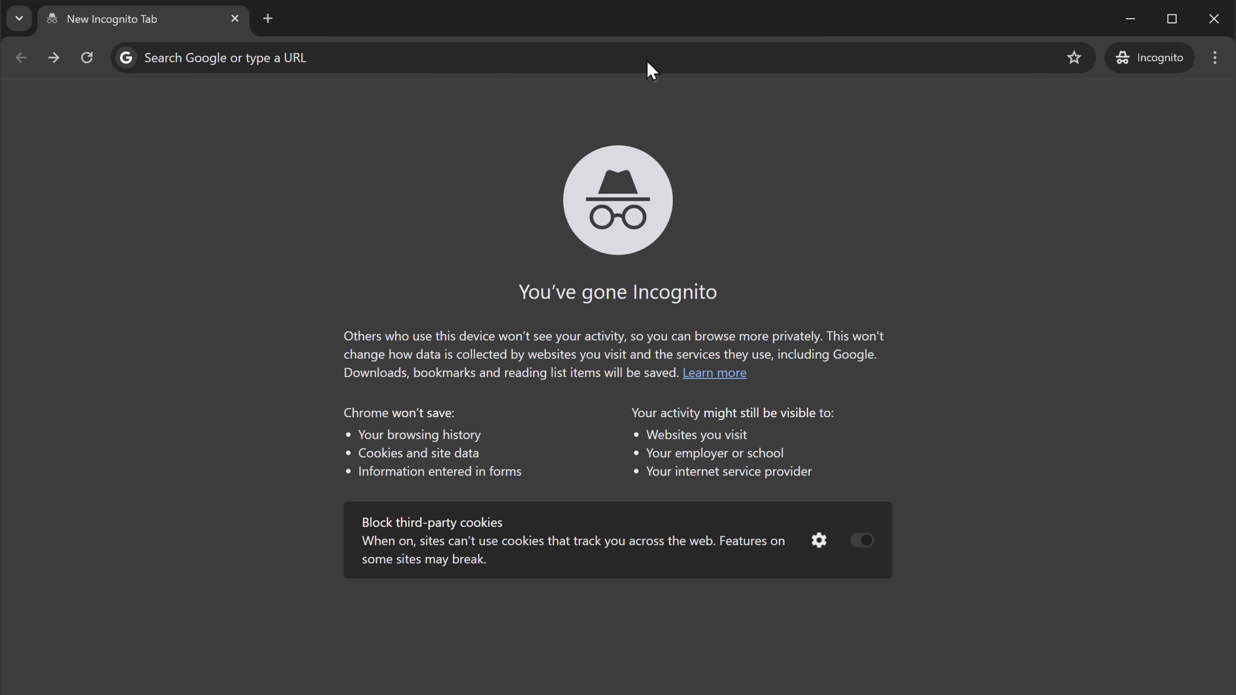
Load the Dressed Delights site in the incognito window to check the maintenance page as a logged-out visitor.
left_click(339, 57)
type("dre")
key("Return")
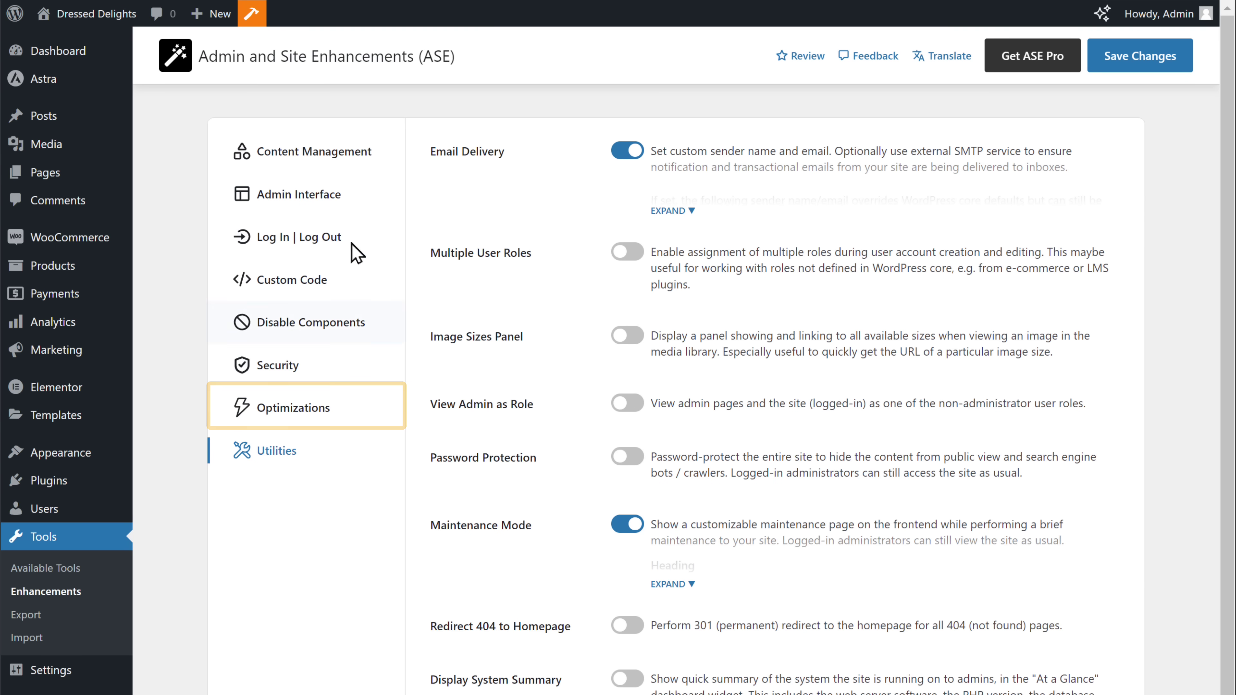
Enable Image Upload Control under Optimizations with a max width of 1920 and max height of 1280 pixels, and save.
left_click(358, 412)
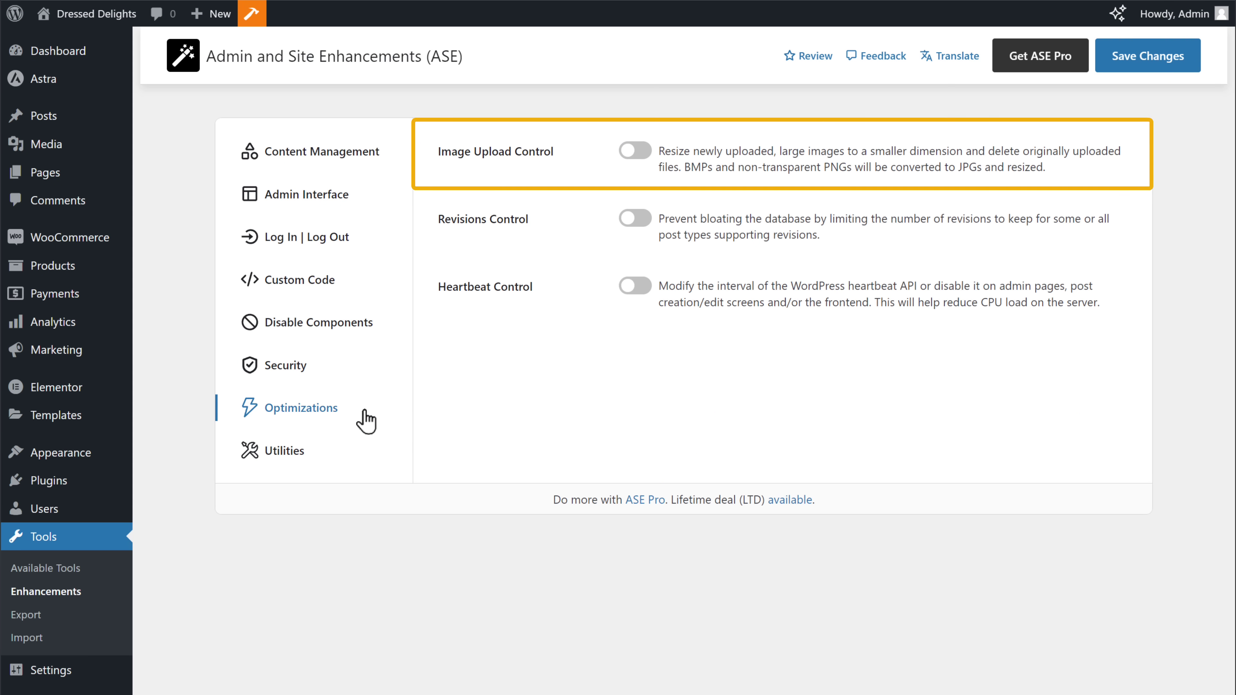
left_click(638, 152)
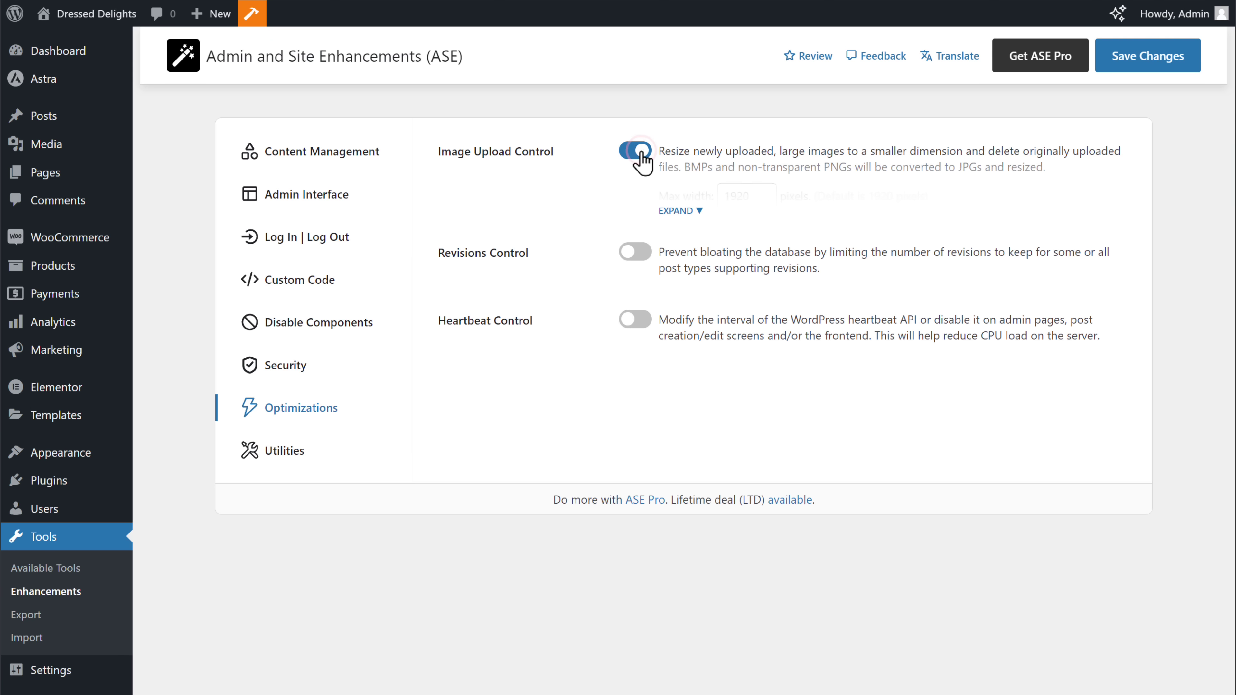
left_click(674, 210)
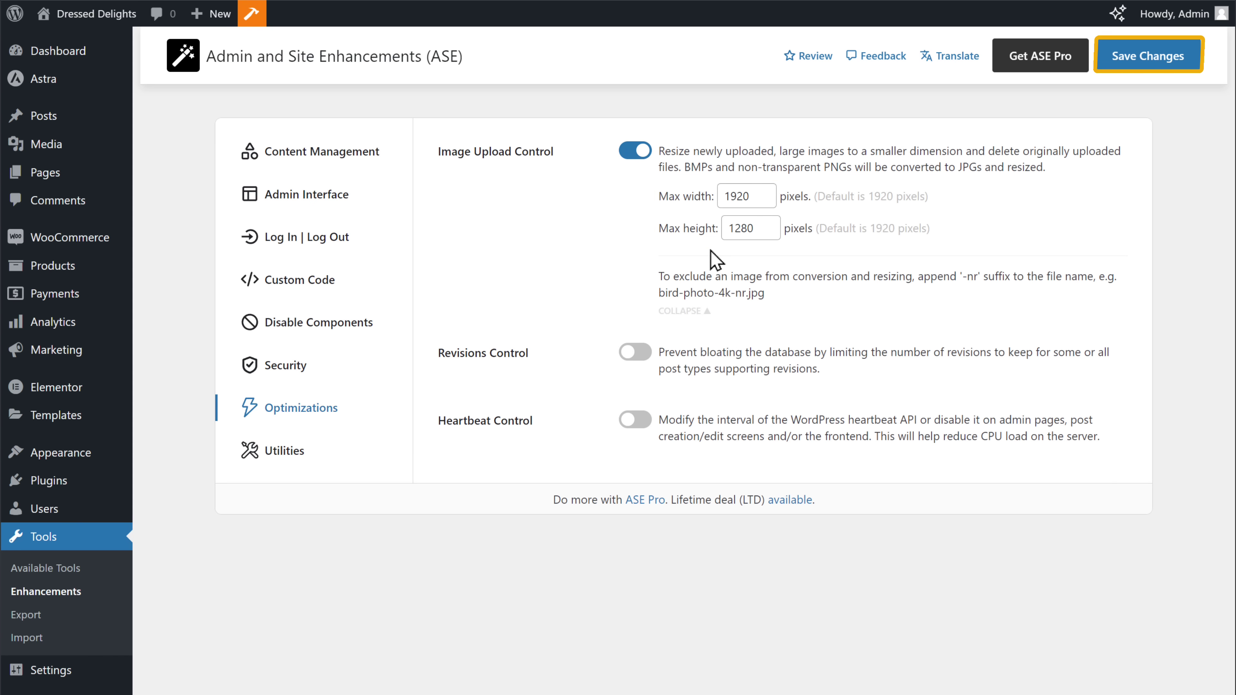
left_click(1139, 67)
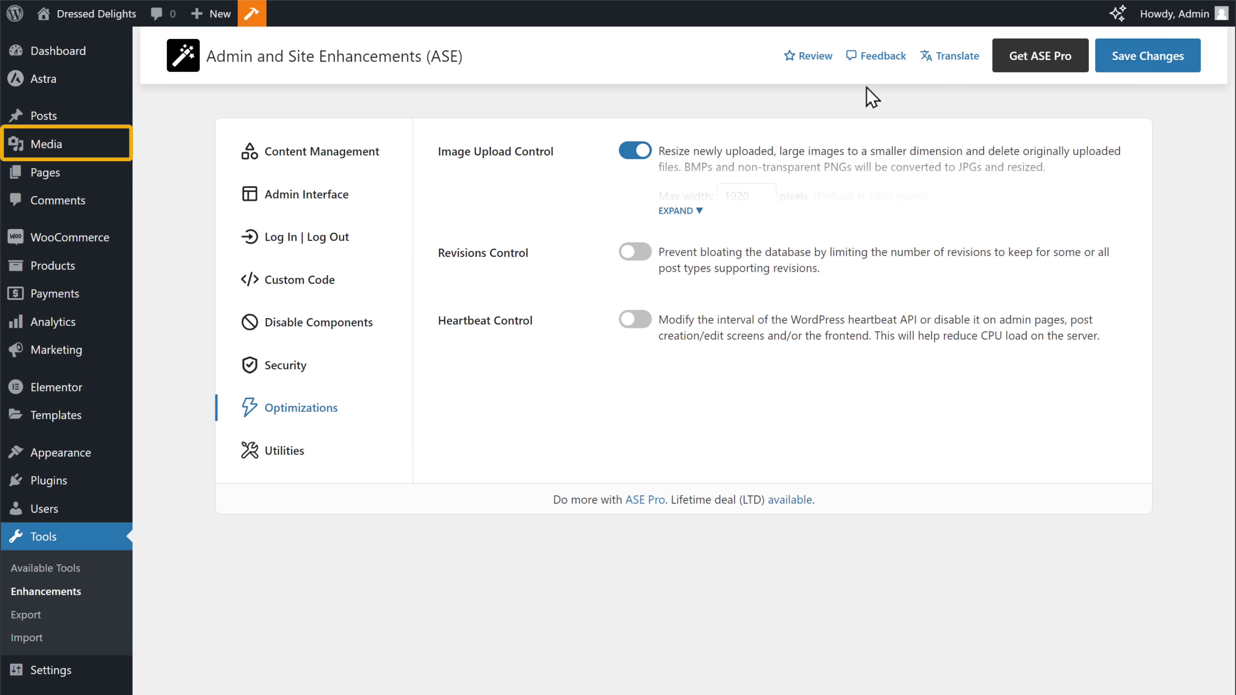
Open the page for adding a new media file and bring up the Downloads folder window.
mouse_move(84, 154)
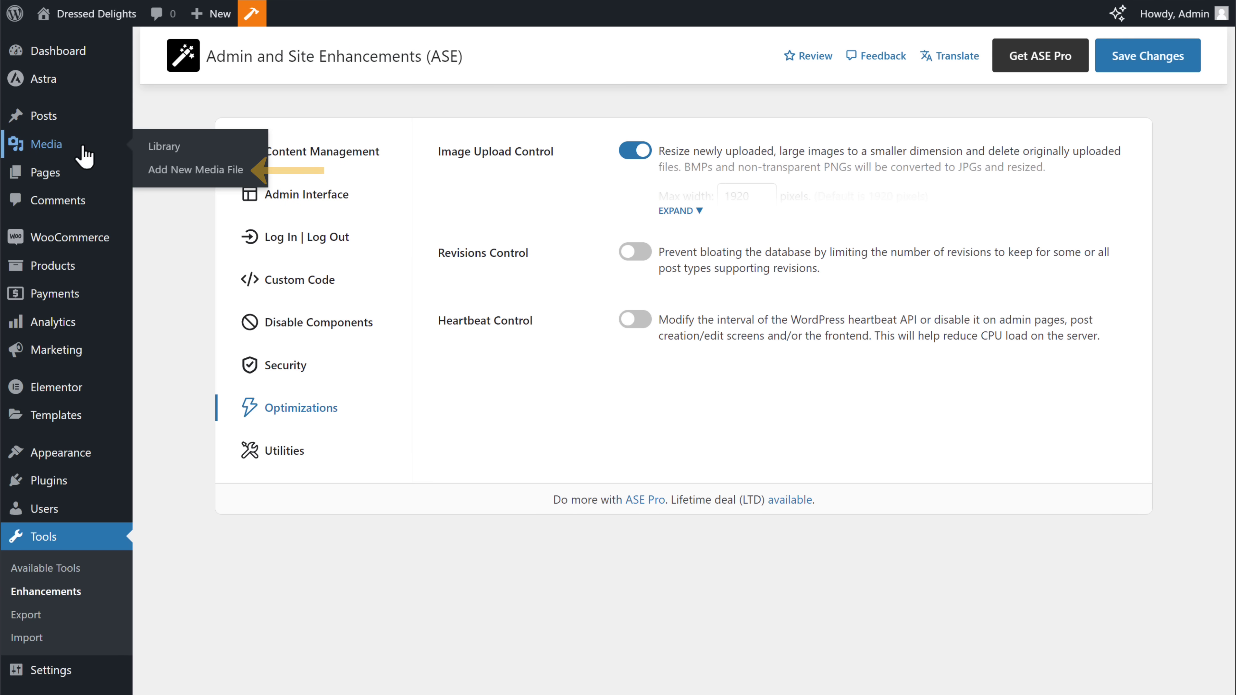
left_click(183, 173)
key("alt+Tab")
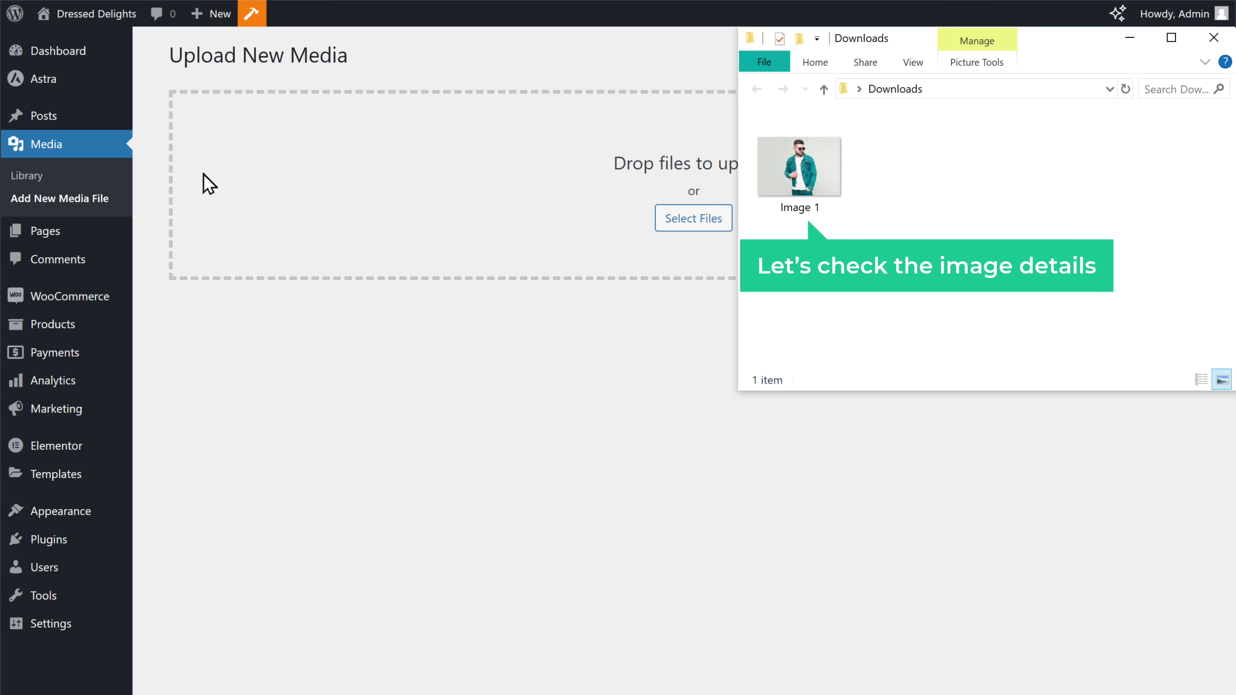
Examine the dimensions and file size of Image 1 in its file properties.
right_click(798, 162)
left_click(849, 660)
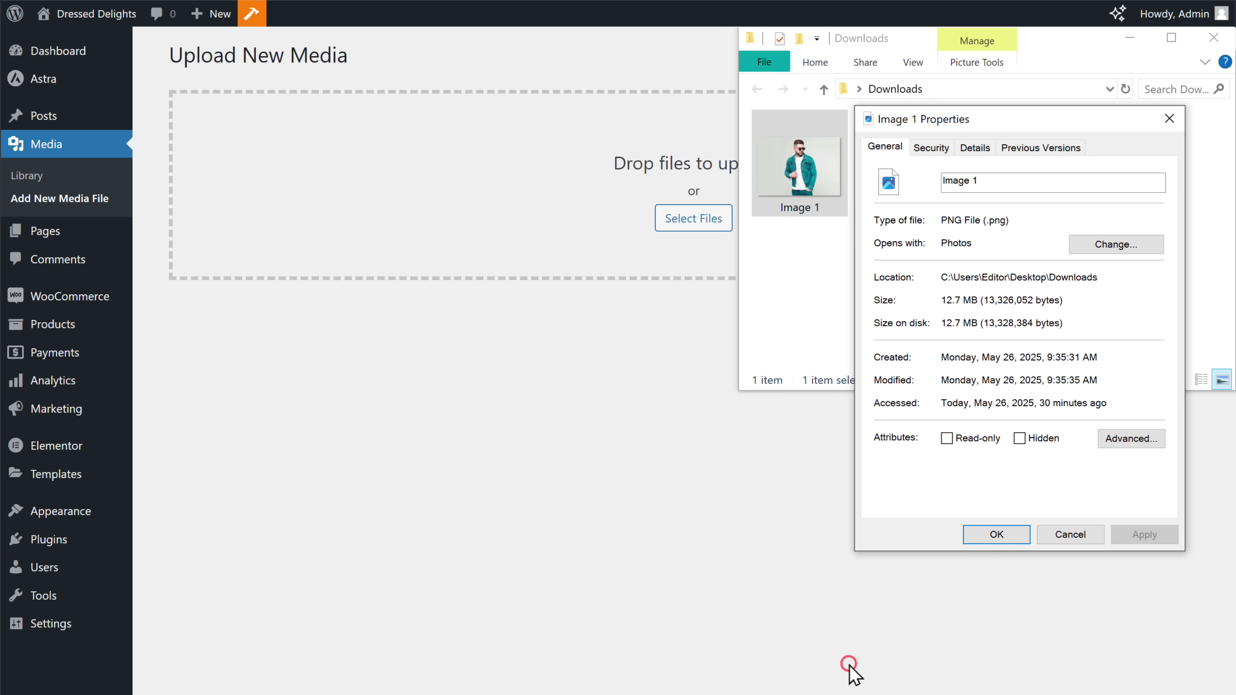
left_click(975, 148)
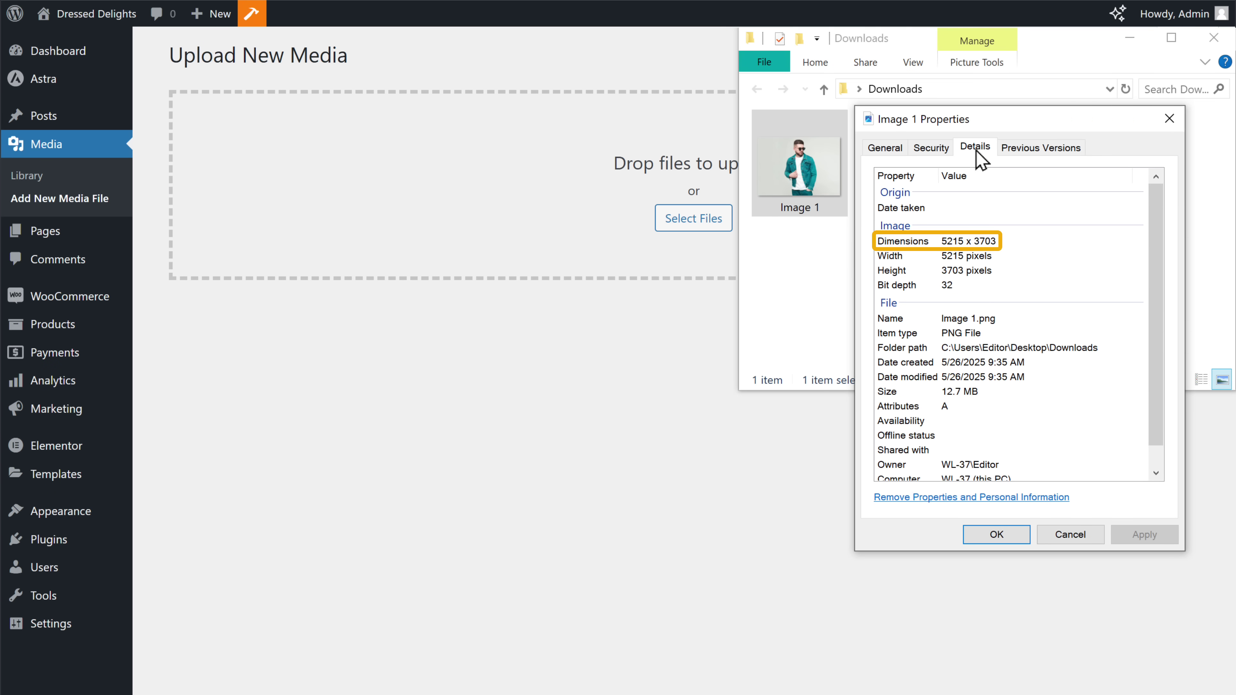
left_click(996, 534)
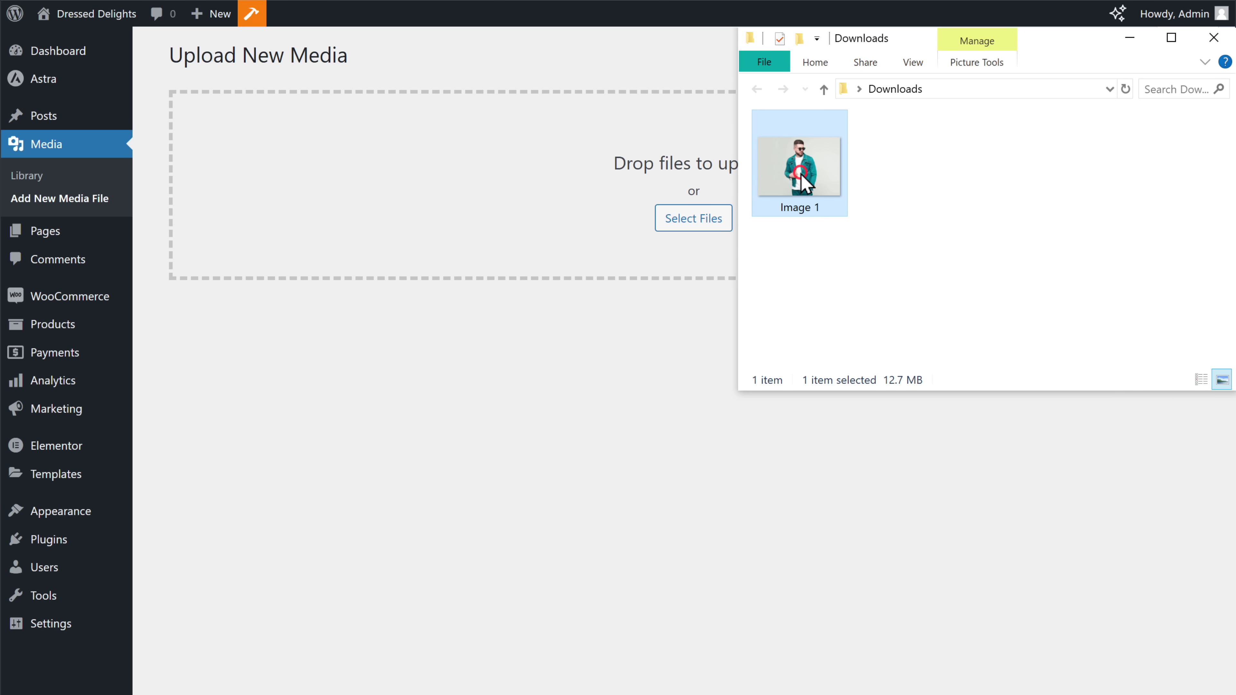
Upload Image 1 from the Downloads folder to the media library and open the uploaded image's edit page.
left_click_drag(800, 173, 547, 181)
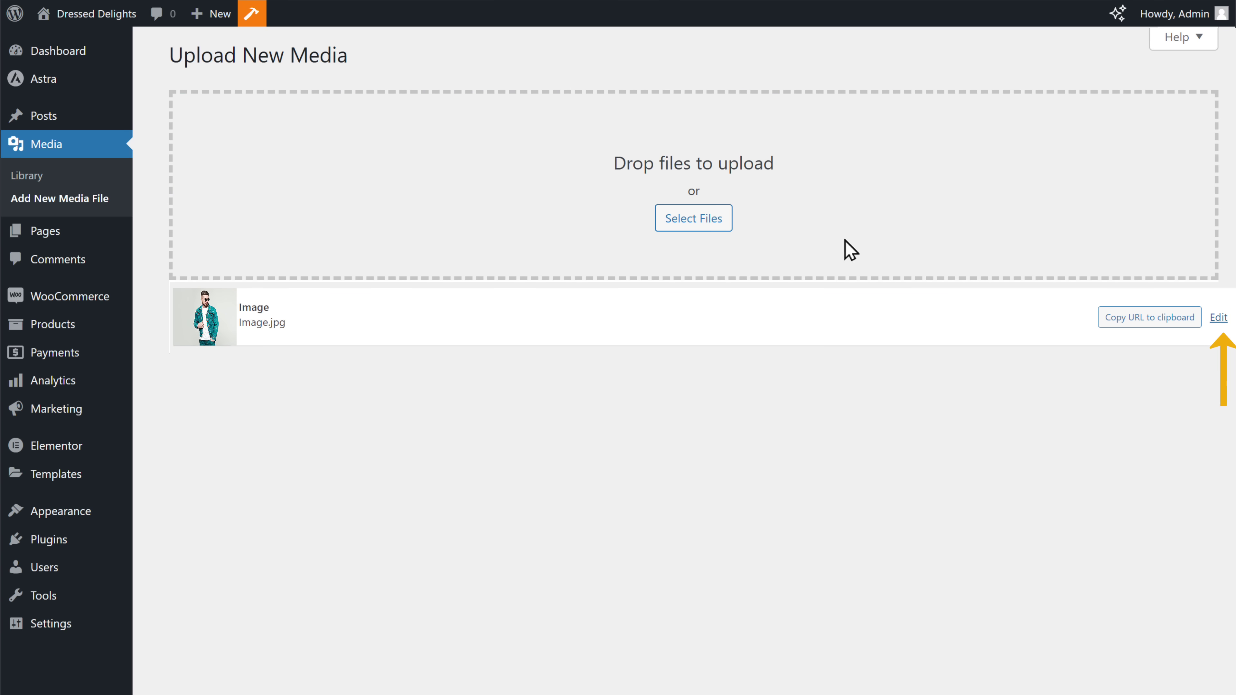
left_click(1219, 319)
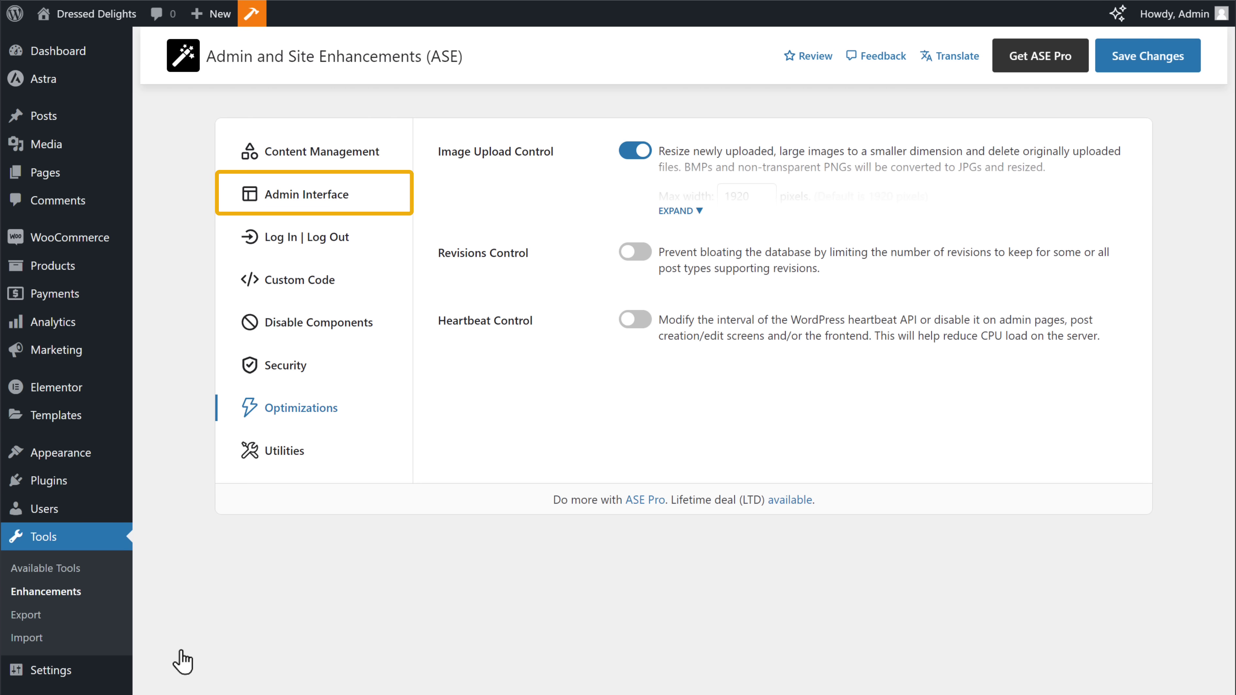
Enable Admin Menu Organizer in the ASE Admin Interface settings and move Pages directly below Dashboard.
left_click(340, 201)
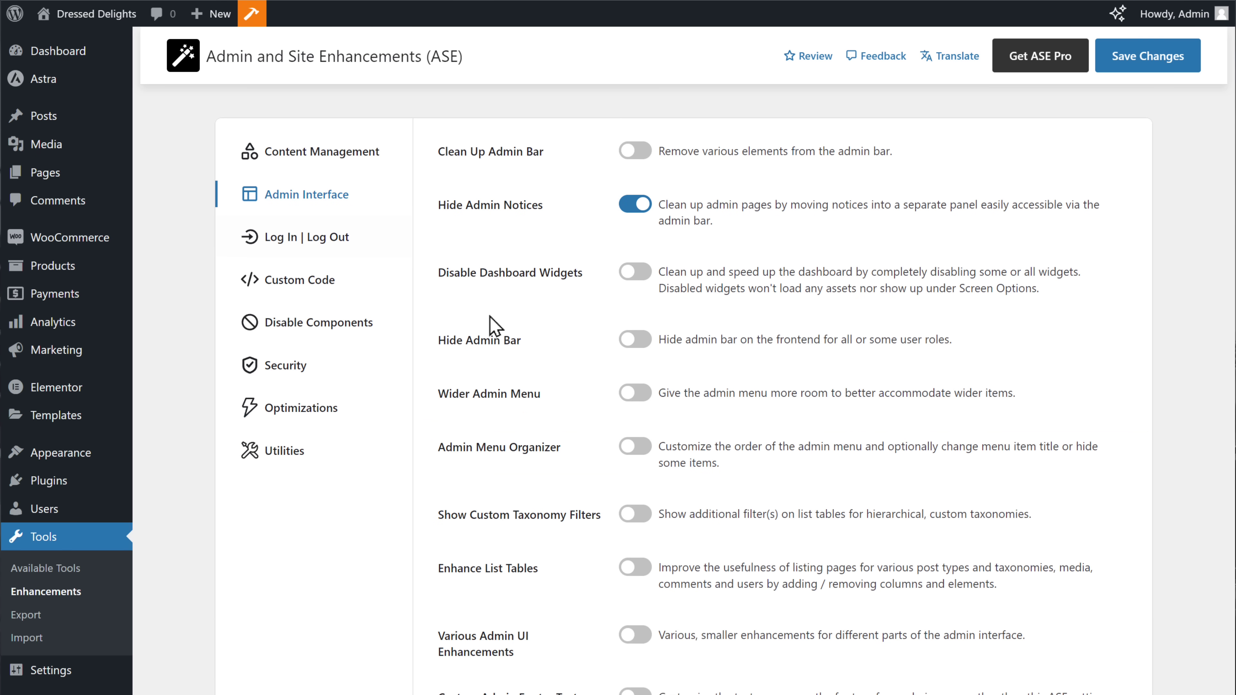
left_click(636, 447)
scroll(636, 448, "down", 7)
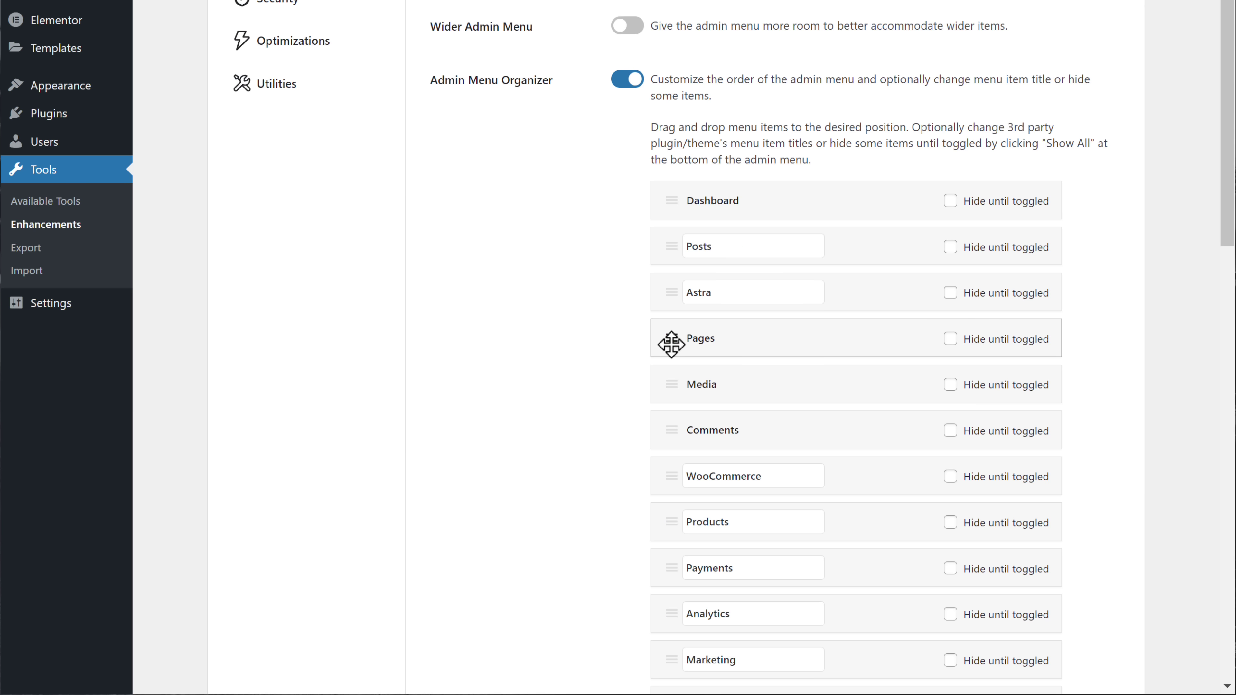
left_click_drag(668, 341, 665, 253)
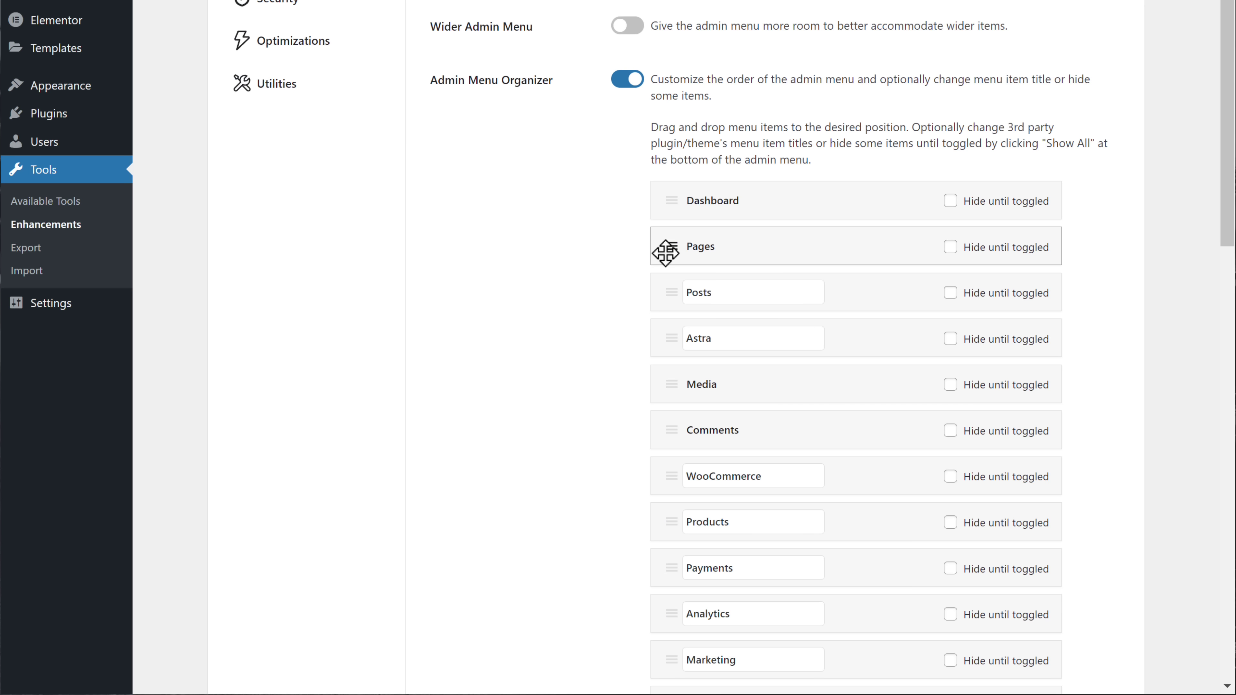
Rename the Posts menu item to Blogs, set Comments to hide until toggled, and save the changes.
left_click(722, 294)
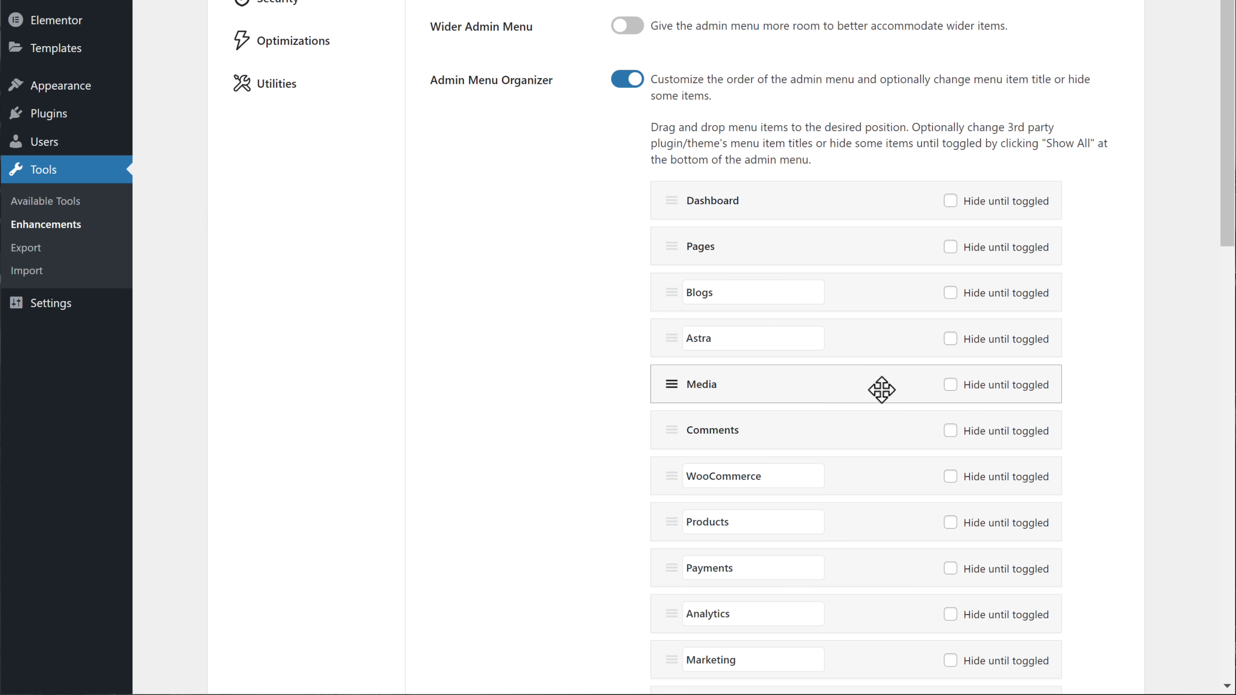
left_click(950, 432)
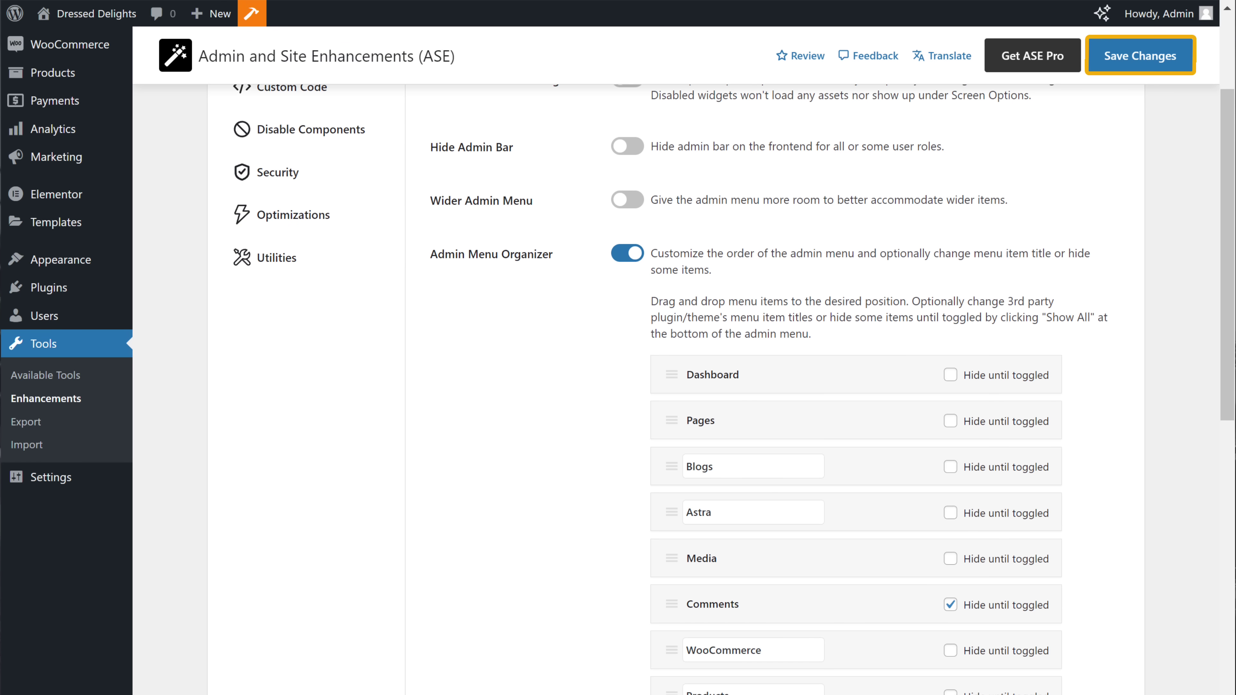
left_click(1143, 63)
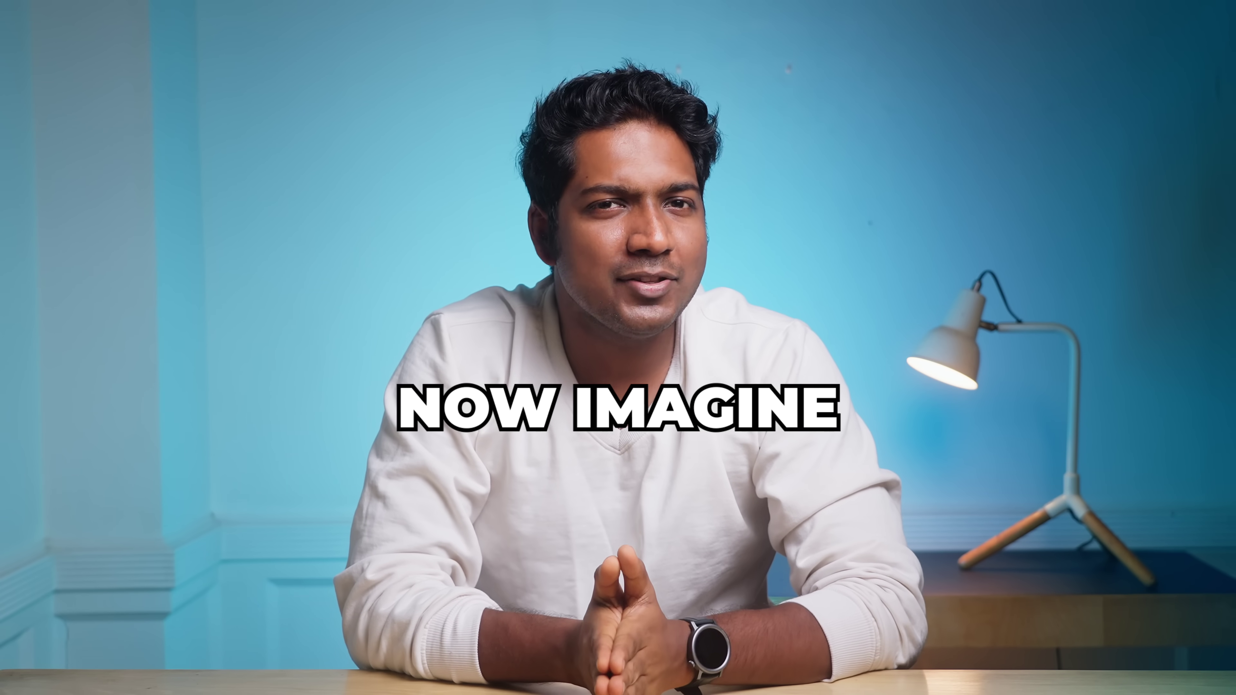